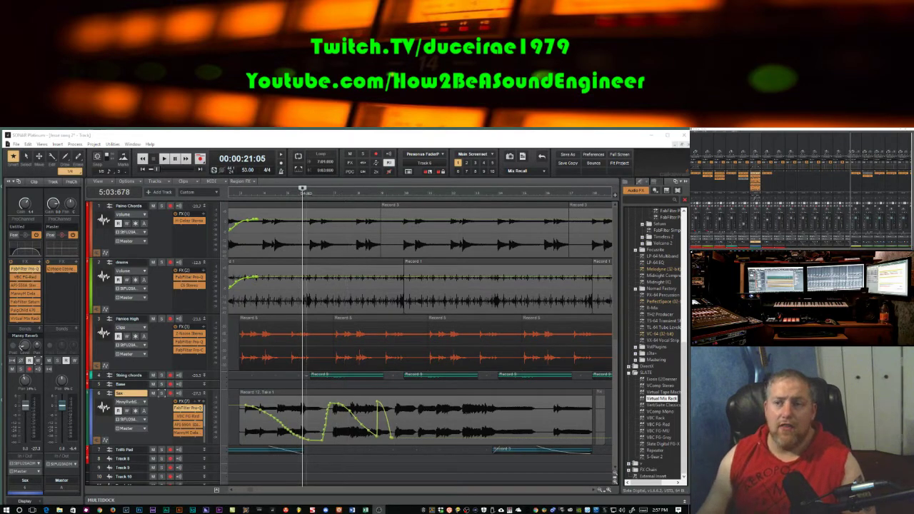
- Open the Sax track's FabFilter Pro-Q and shift its window further left
left_click(234, 490)
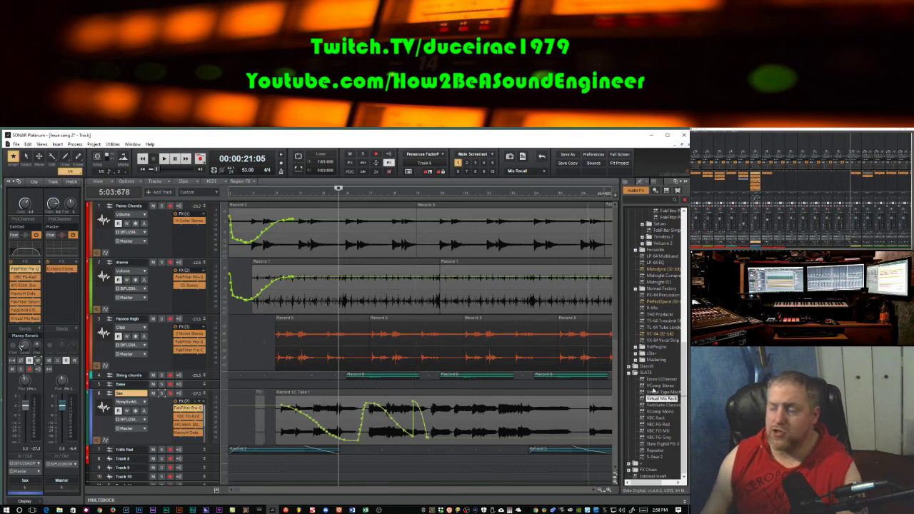
double_click(188, 407)
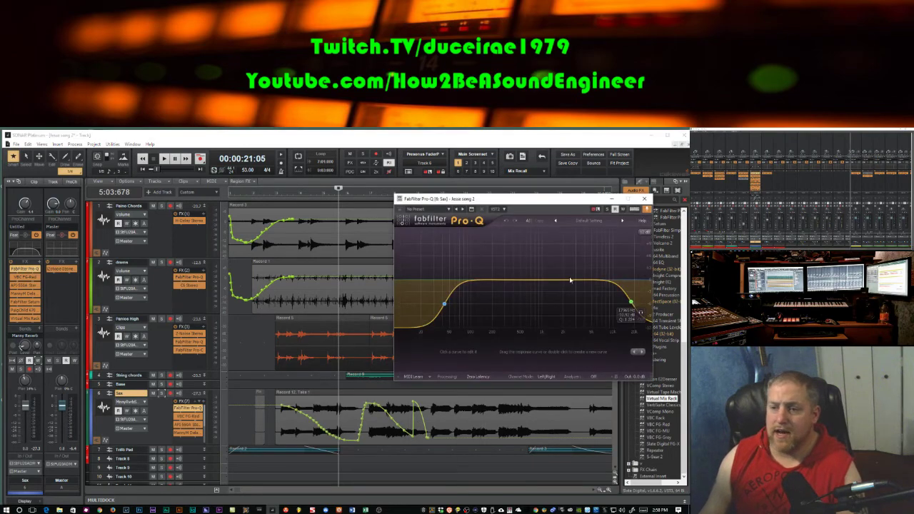
left_click_drag(514, 205, 449, 207)
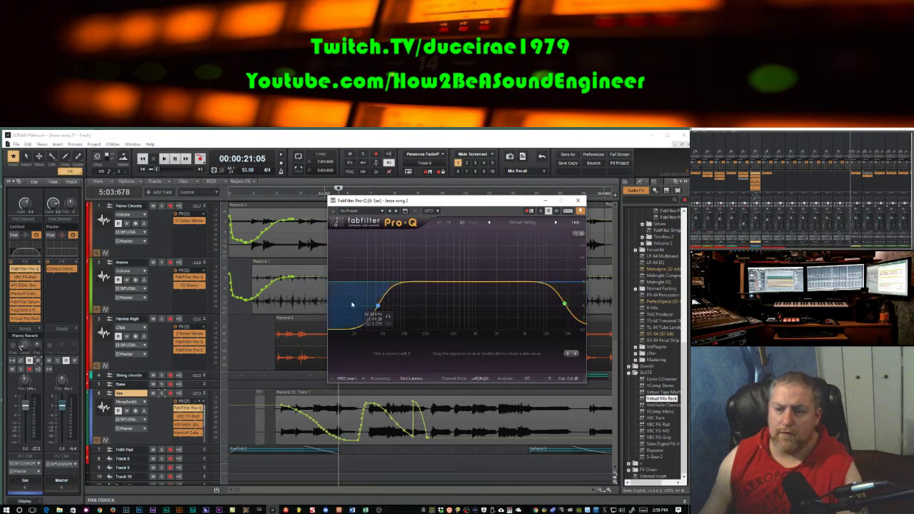
- Solo the Sax track and set the Pro-Q analyzer to Pre+Post
left_click(161, 393)
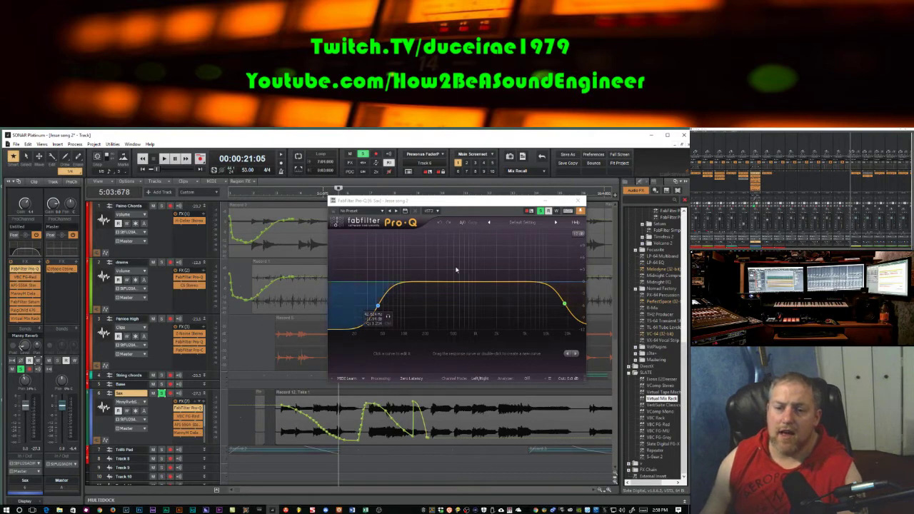
left_click(526, 379)
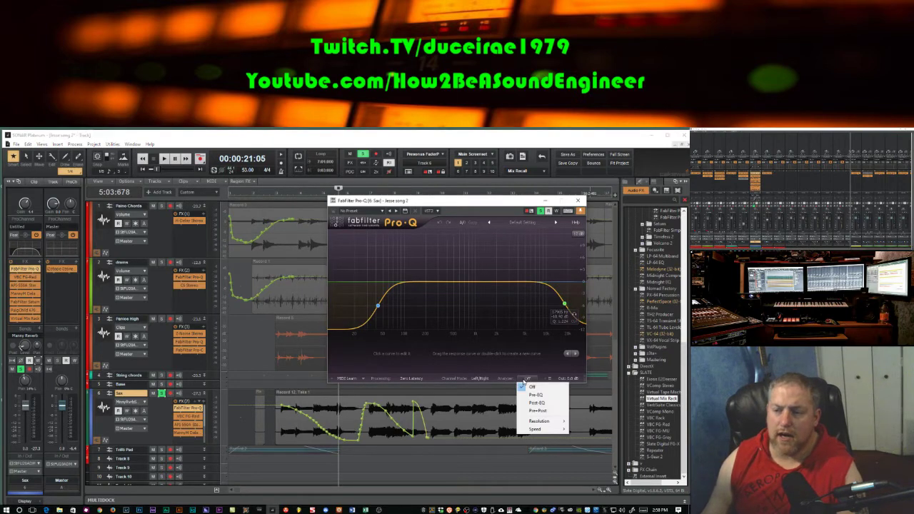
left_click(532, 414)
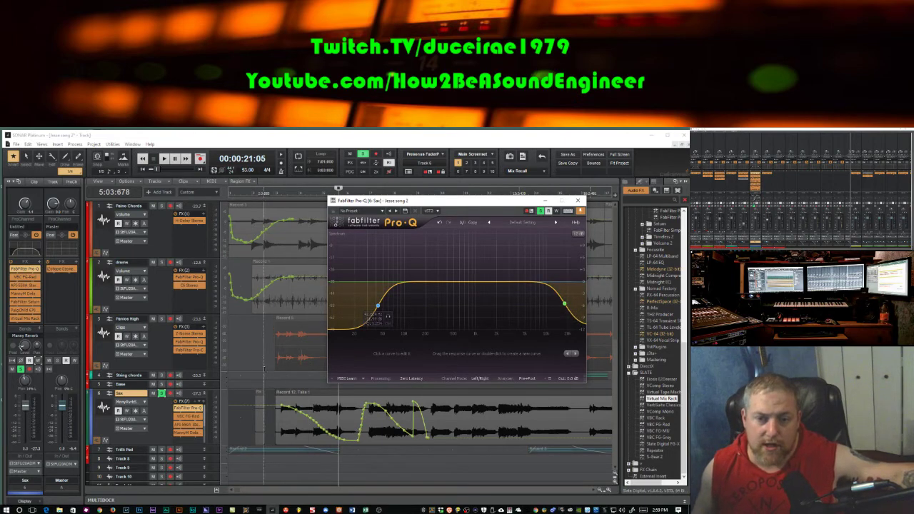
- Play the soloed Sax from 00:00:05:14, then stop
left_click(257, 193)
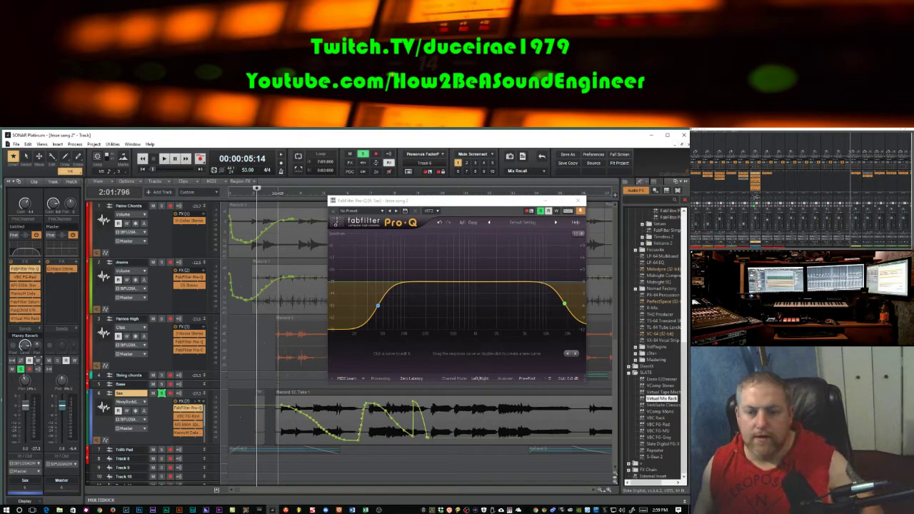
key("space")
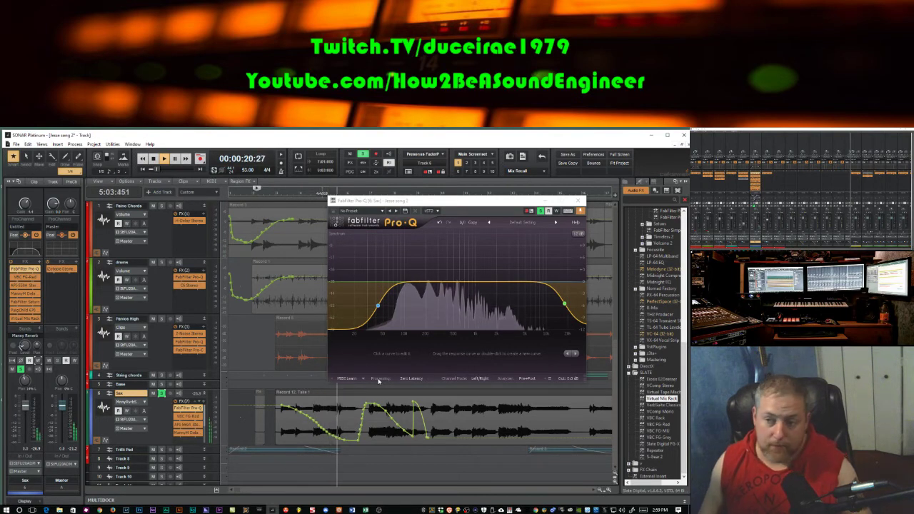
key("space")
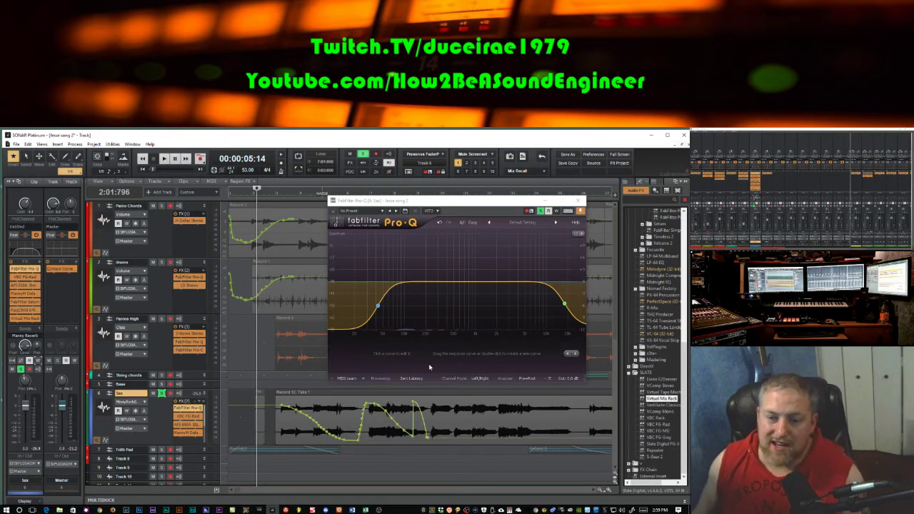
- Select the Pro-Q high band, then the low band to show its frequency, gain and Q
left_click(564, 305)
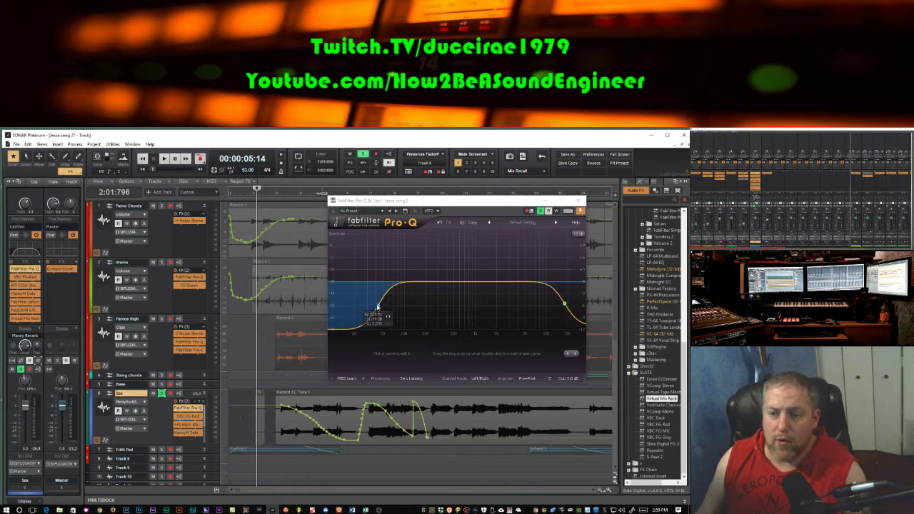
left_click(378, 306)
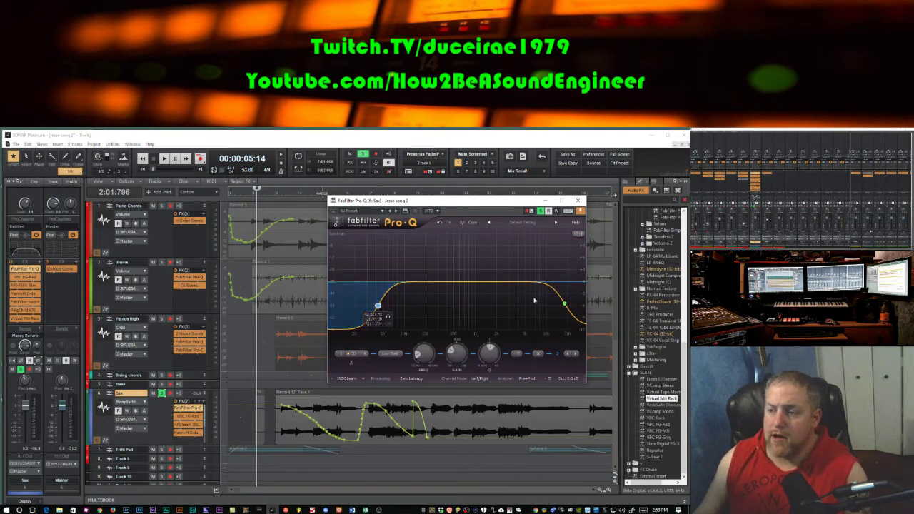
left_click(672, 358)
scroll(673, 358, "up", 1)
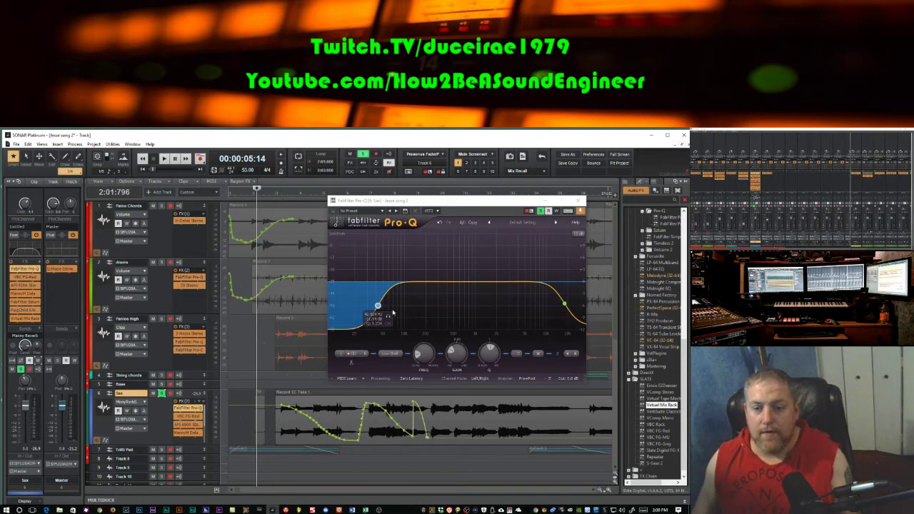
- During playback, change the low band from Low Shelf to Low Cut and raise it to about 91 Hz
key("space")
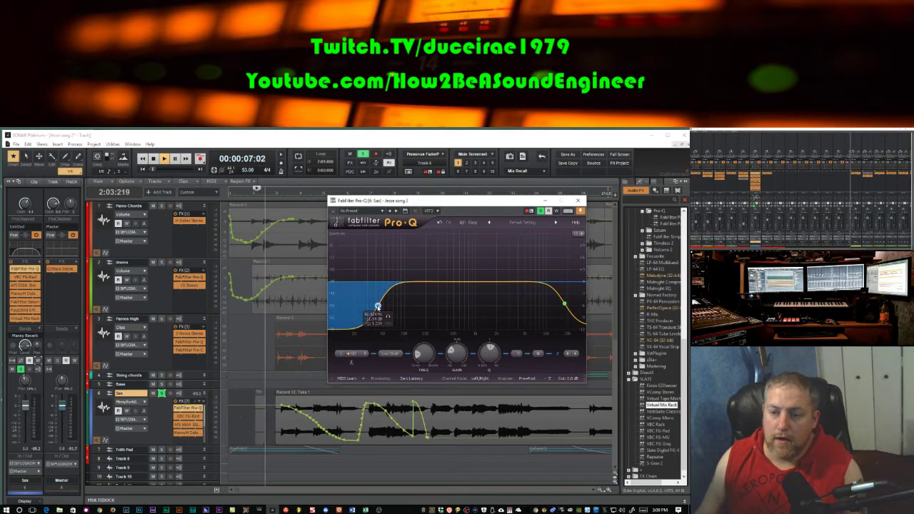
left_click(394, 354)
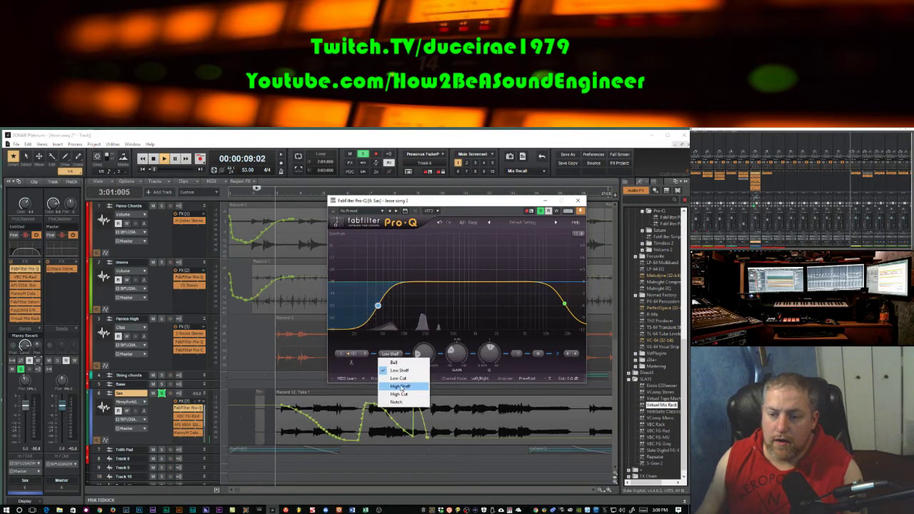
left_click(398, 378)
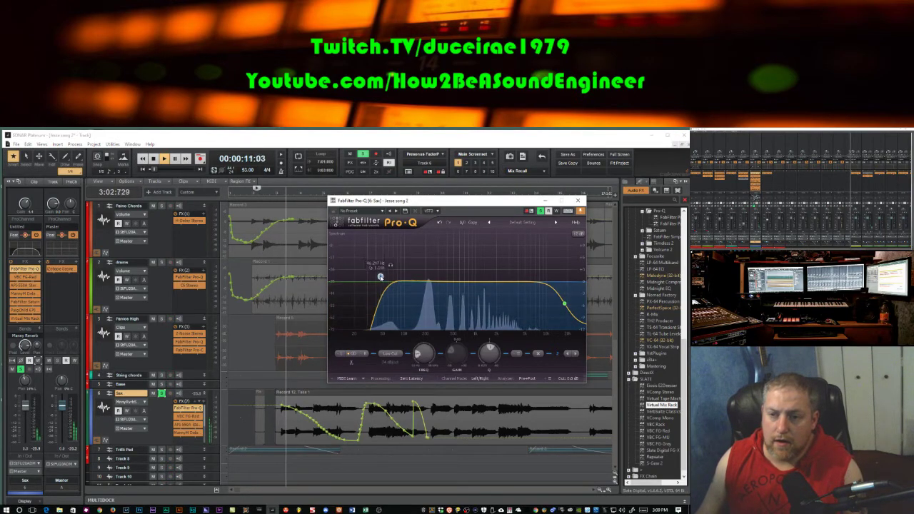
mouse_move(378, 275)
left_mouse_down()
mouse_move(401, 280)
mouse_move(392, 281)
left_mouse_up()
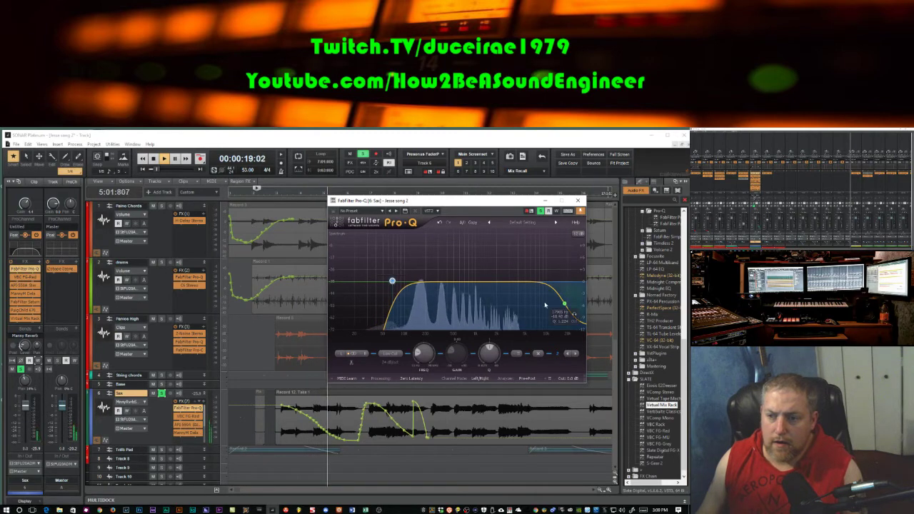
- Make the high band a High Cut, sweep it to 6.7 kHz and back to 10.9 kHz
left_click(564, 305)
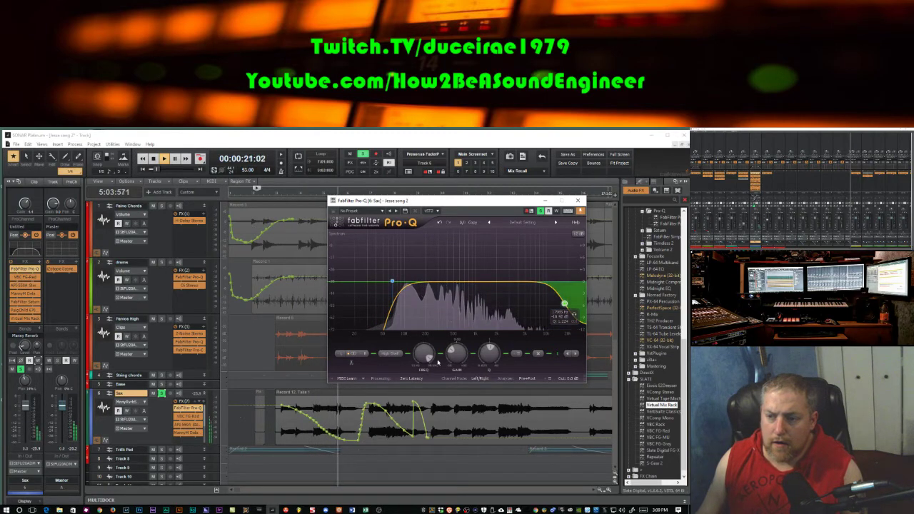
left_click(390, 354)
left_click(399, 394)
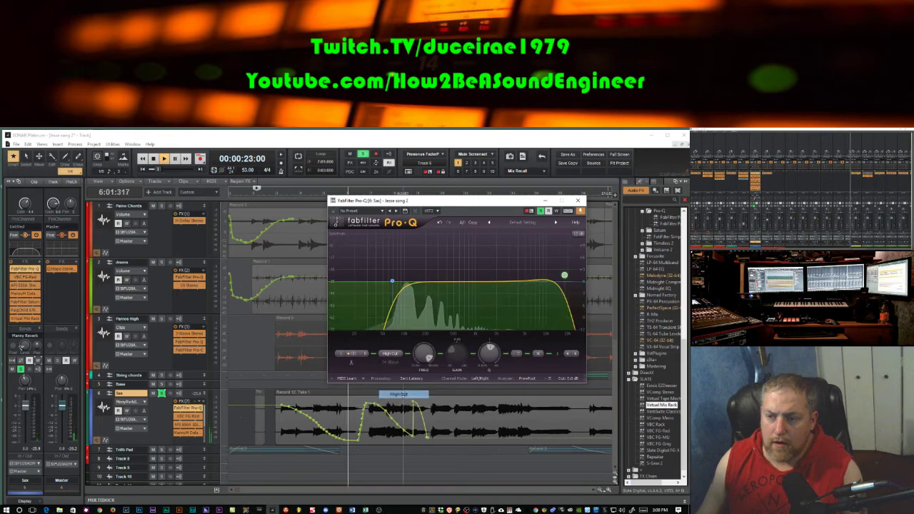
left_click_drag(565, 276, 534, 281)
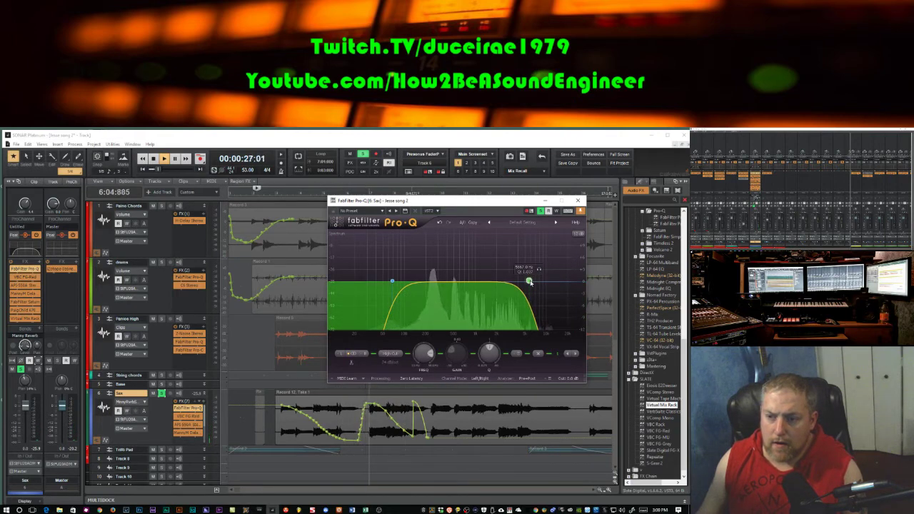
left_click_drag(529, 282, 550, 279)
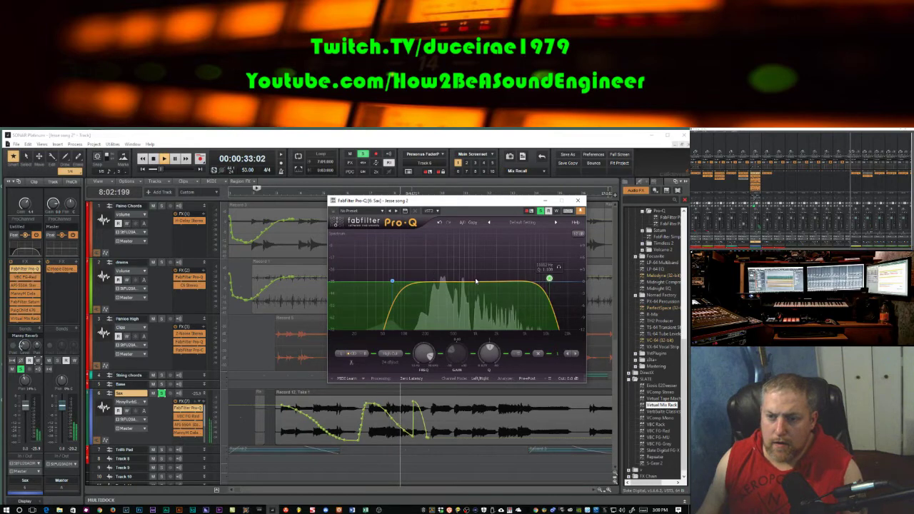
left_click(392, 281)
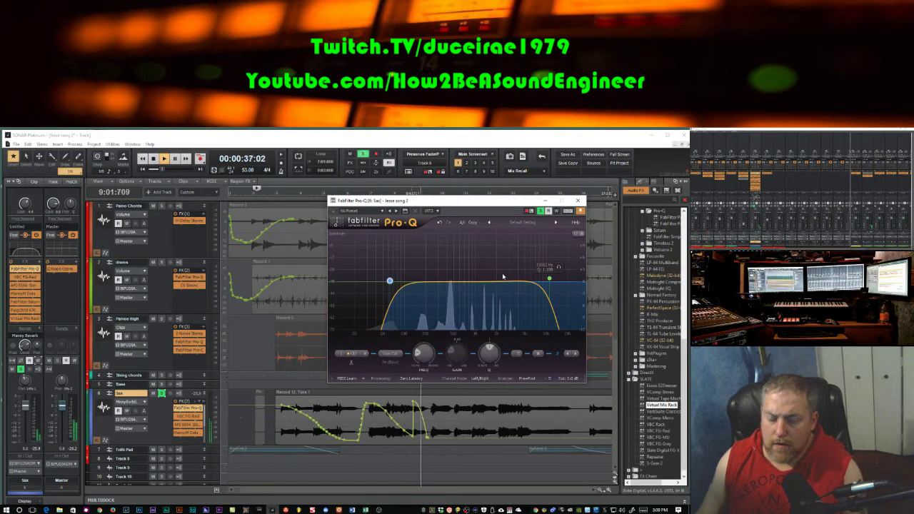
- Stop playback so the Sax returns to 00:00:05:14
key("space")
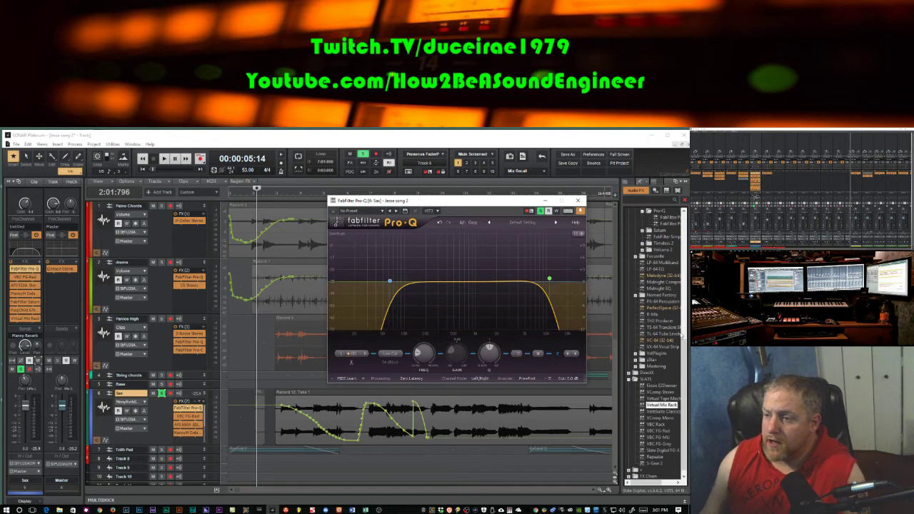
- Close Pro-Q, widen the plugin browser, and expand its Restoration folder
left_click(579, 201)
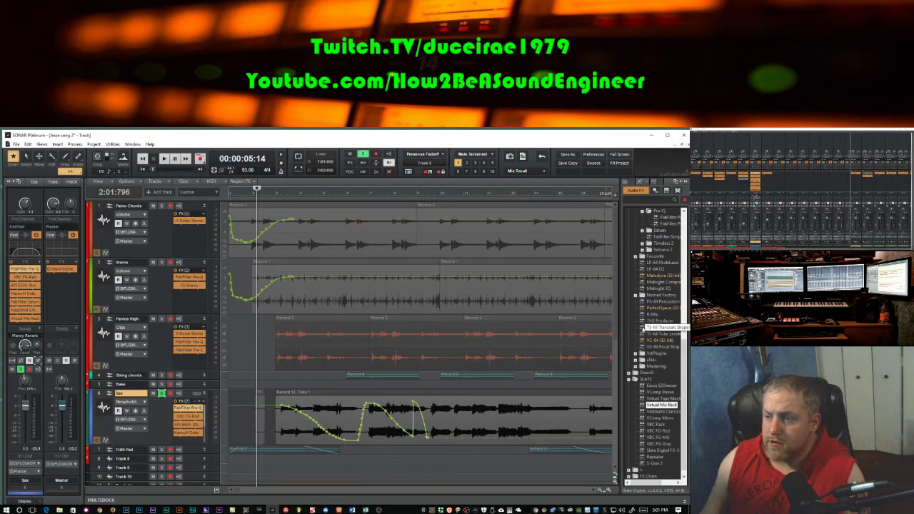
left_click_drag(620, 323, 567, 324)
scroll(607, 285, "up", 5)
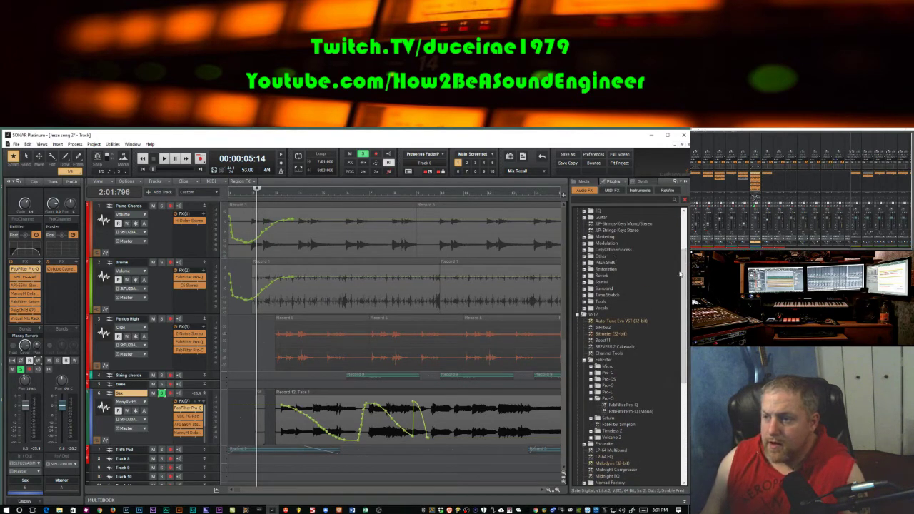
scroll(679, 275, "up", 1)
left_click(583, 288)
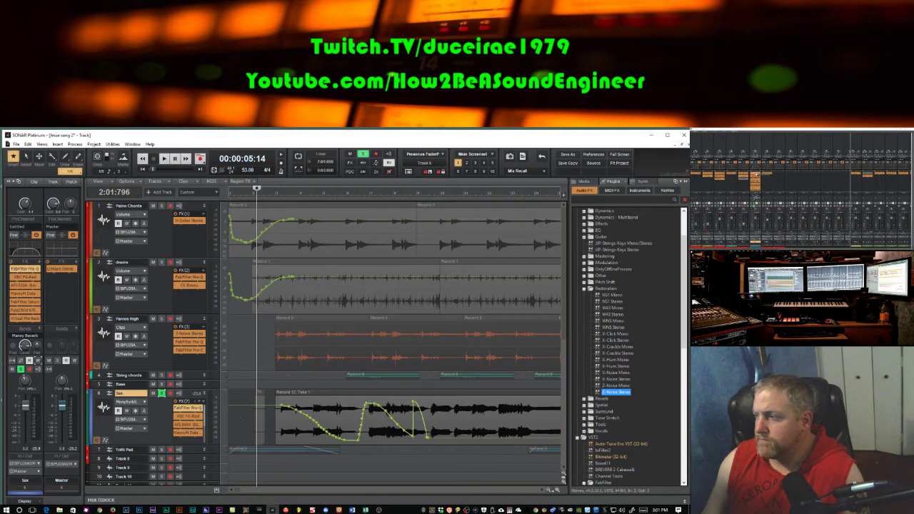
- Insert Z-Noise Stereo into the Sax FX bin below FabFilter Pro-Q
left_click_drag(615, 392, 189, 409)
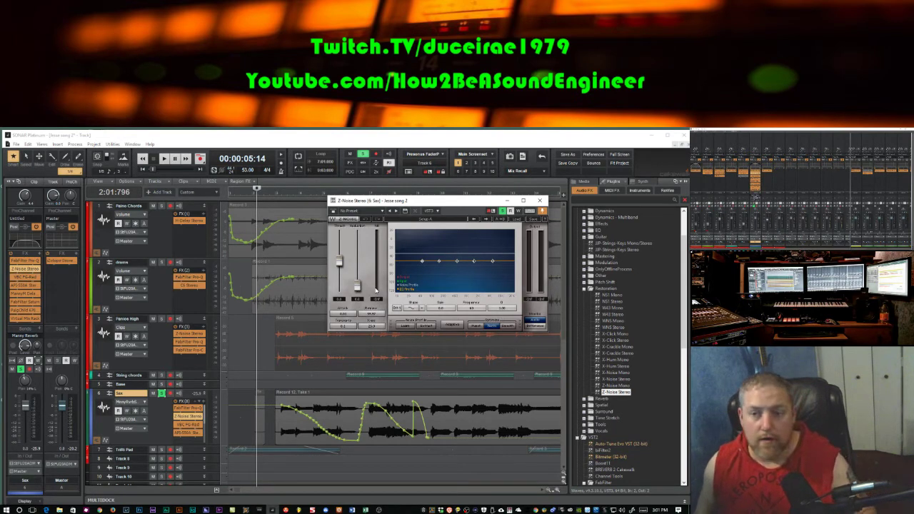
- While playing, raise the Z-Noise threshold, set reduction near 8, and tweak release and transient
key("space")
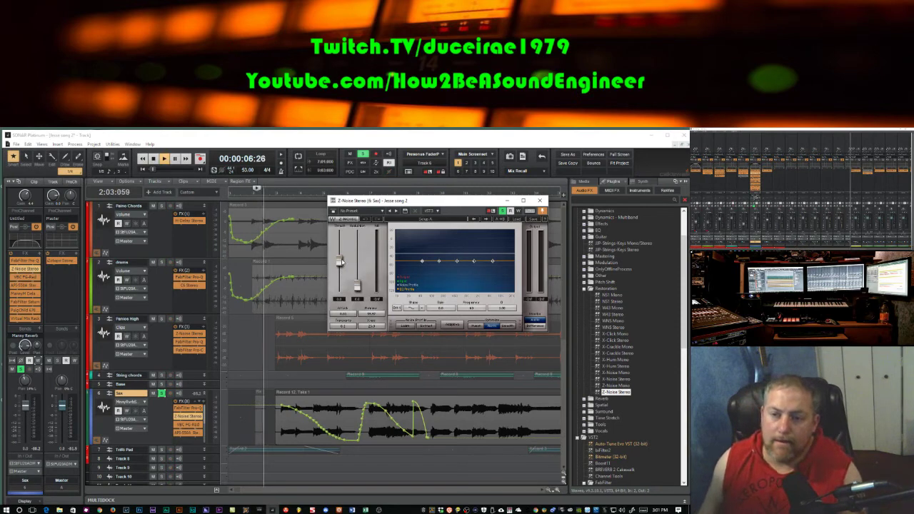
left_click_drag(340, 260, 340, 250)
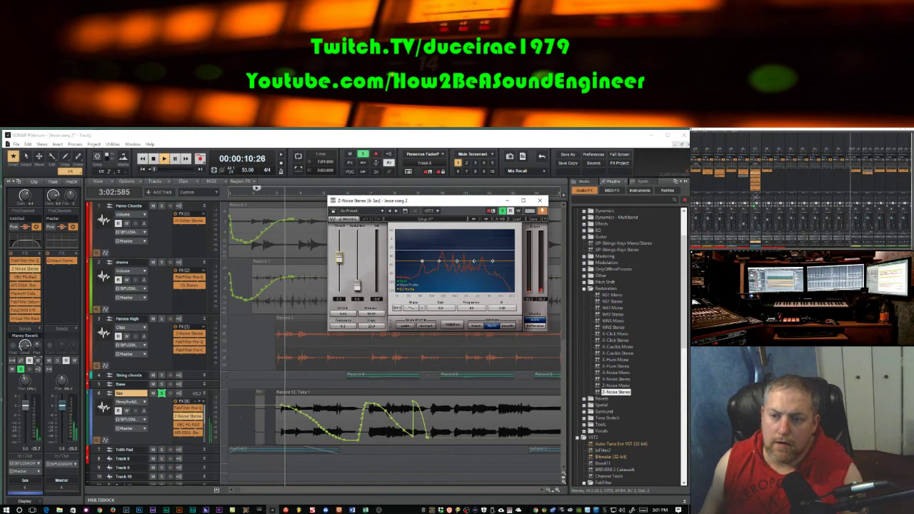
left_click_drag(358, 285, 339, 257)
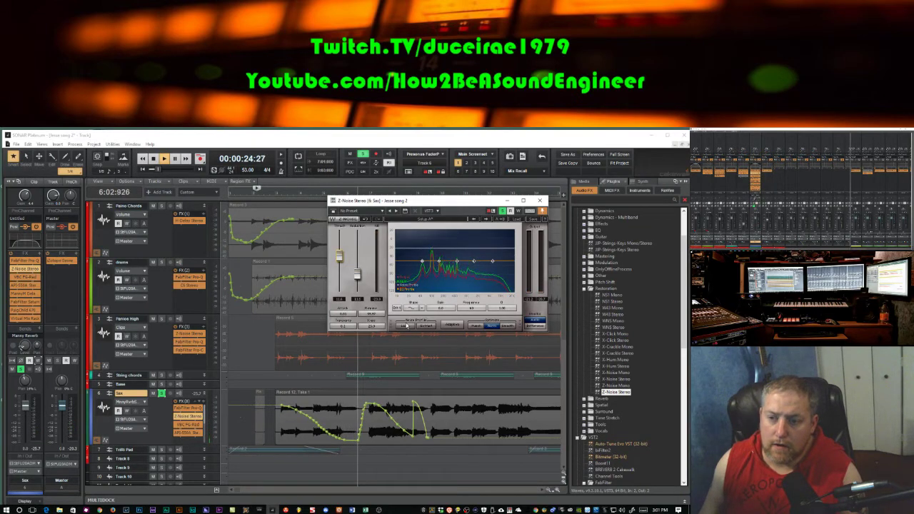
left_click_drag(356, 272, 356, 280)
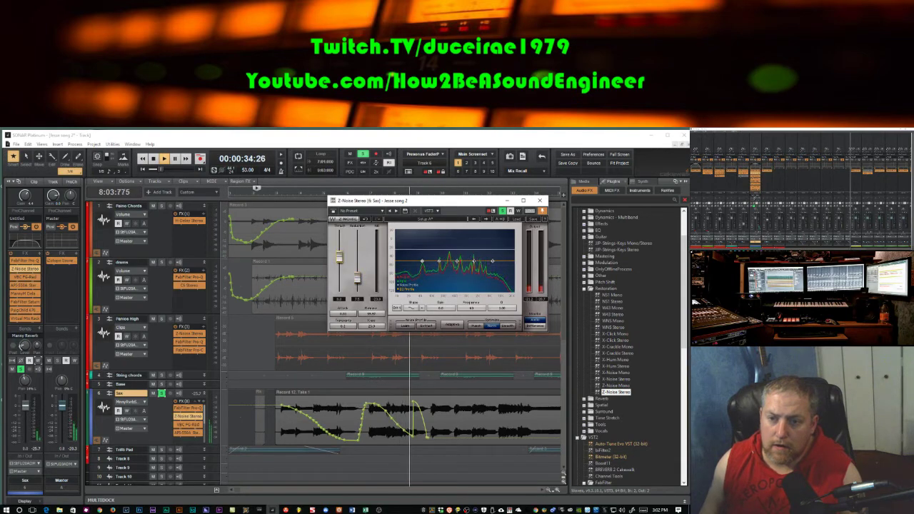
mouse_move(339, 259)
left_mouse_down()
mouse_move(339, 237)
mouse_move(339, 284)
mouse_move(339, 275)
left_mouse_up()
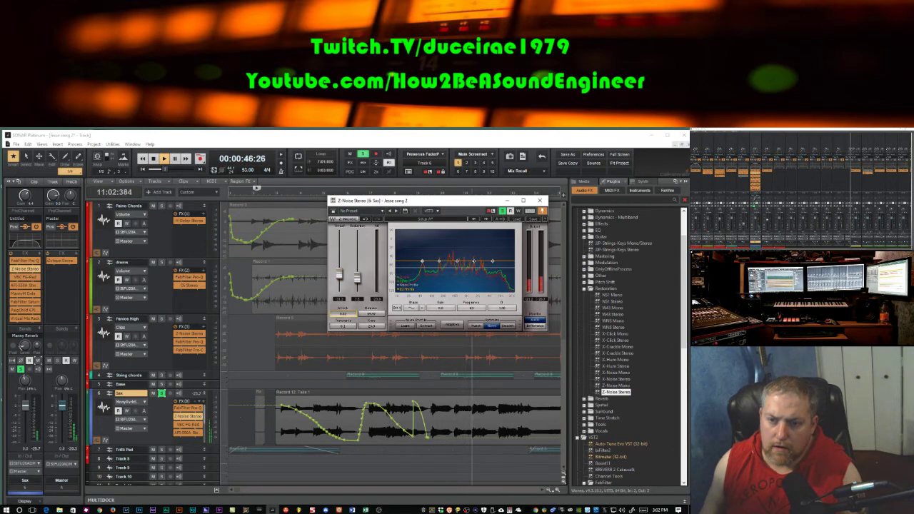
left_click_drag(368, 318, 369, 314)
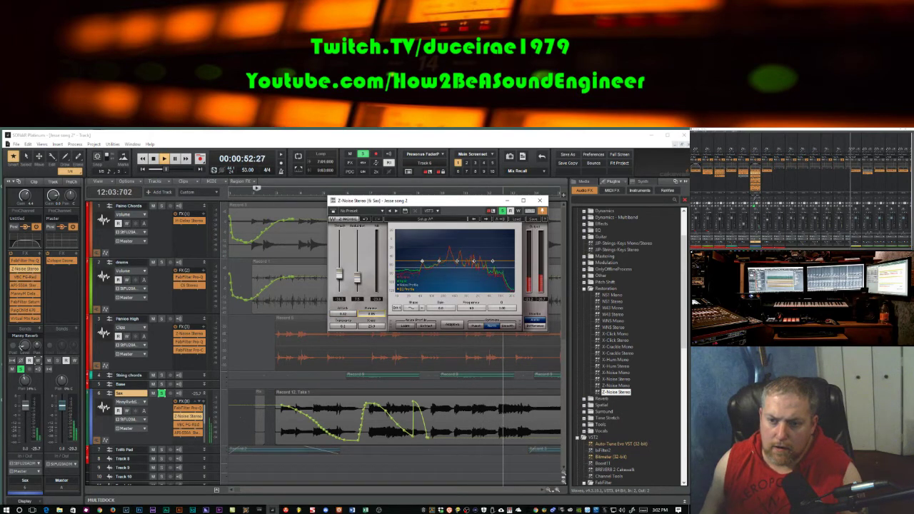
left_click_drag(342, 326, 342, 323)
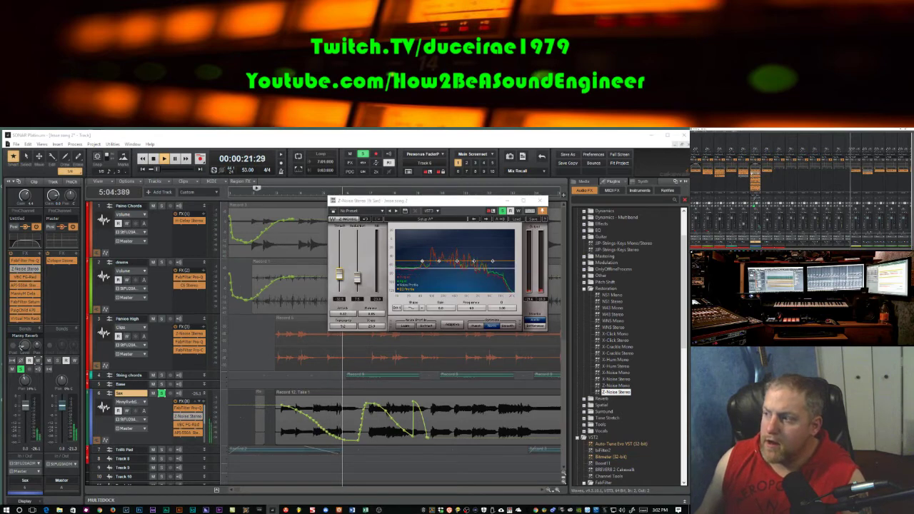
- Stop playback and audition two short bursts of the denoised Sax
key("space")
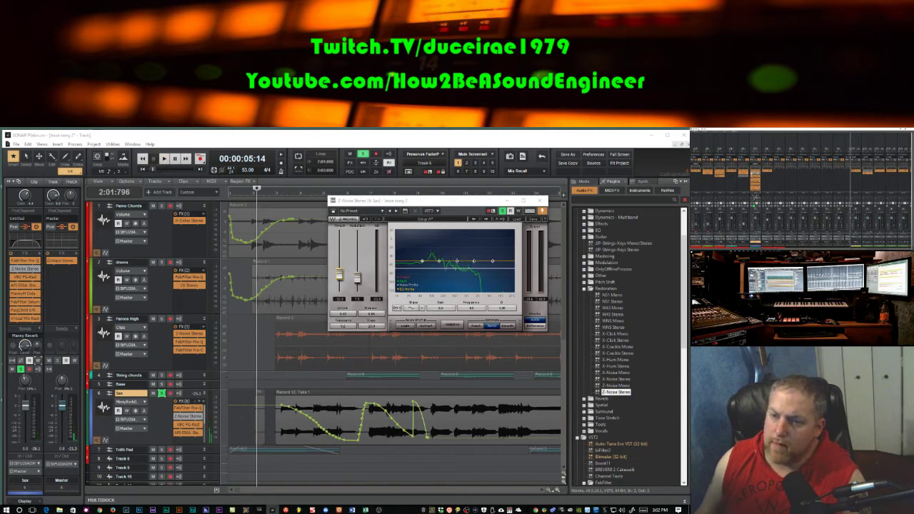
key("space")
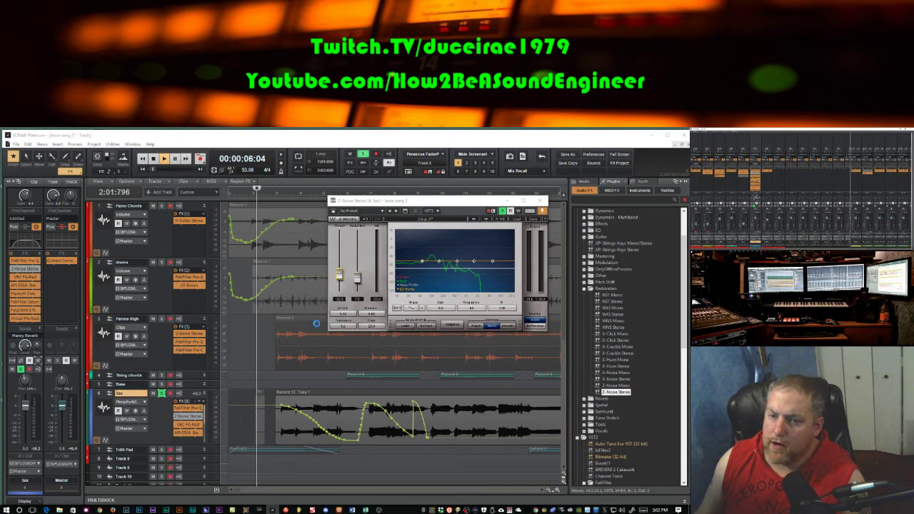
key("space")
- Move the playback start to about 8 seconds and play the Sax from there
left_click(270, 372)
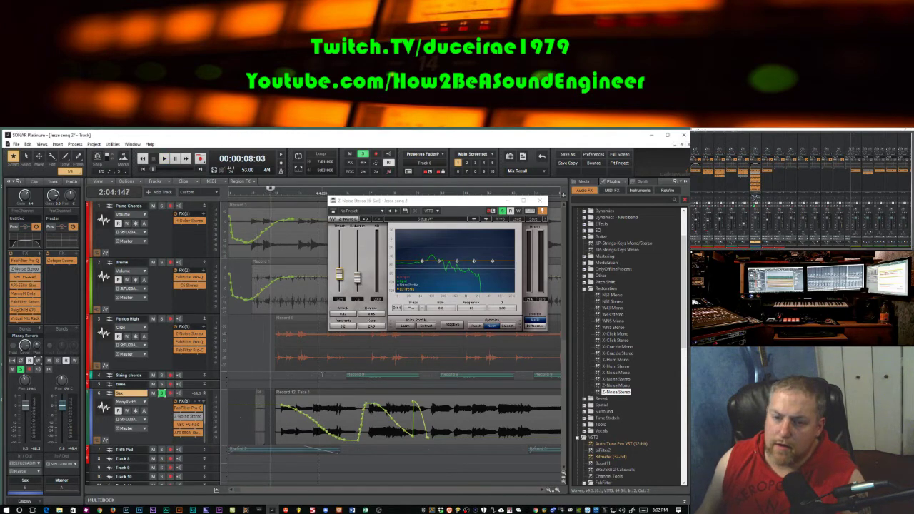
key("space")
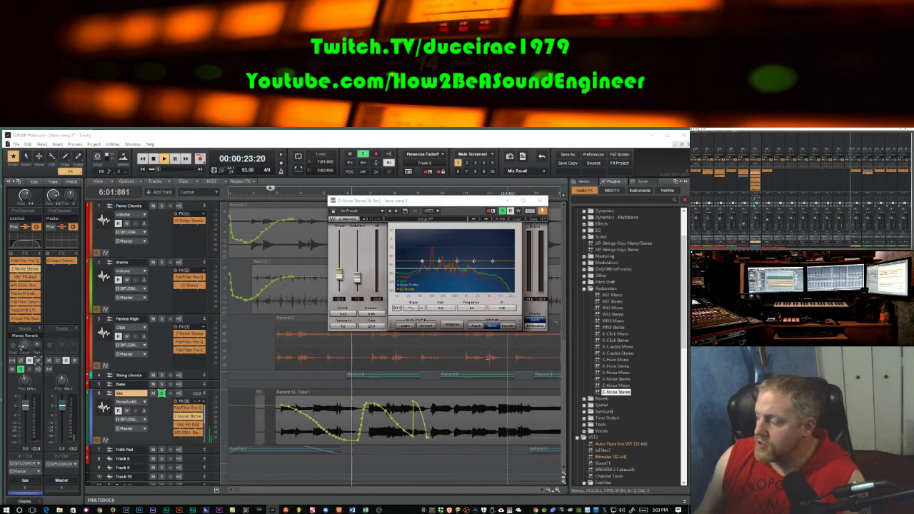
key("space")
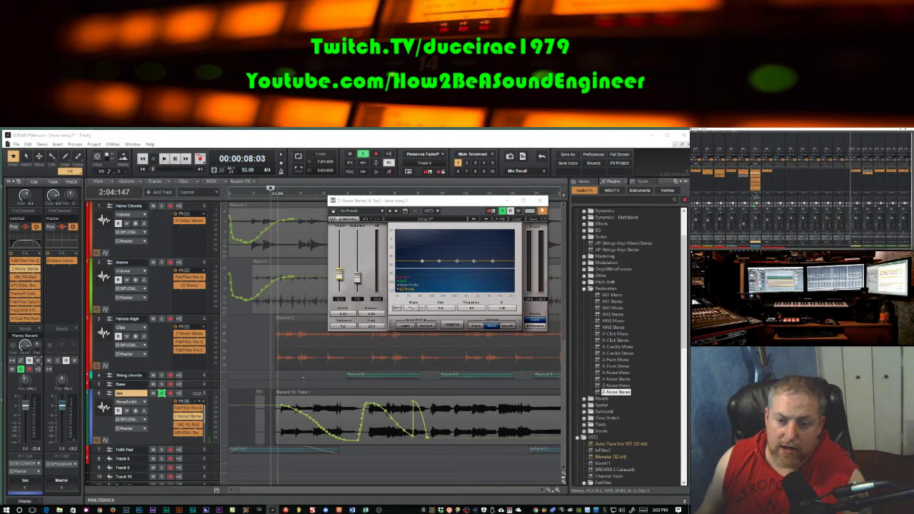
key("space")
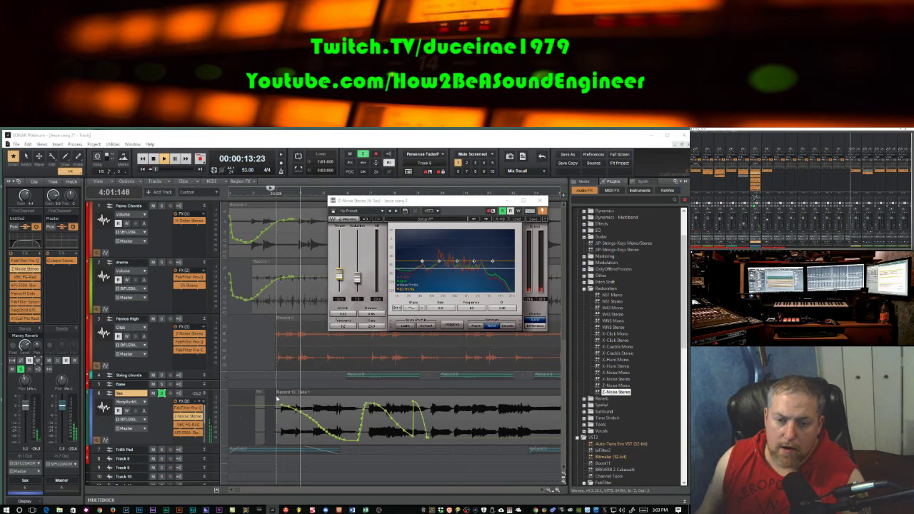
- Stop playback at the 8-second point and refocus the main project window
key("space")
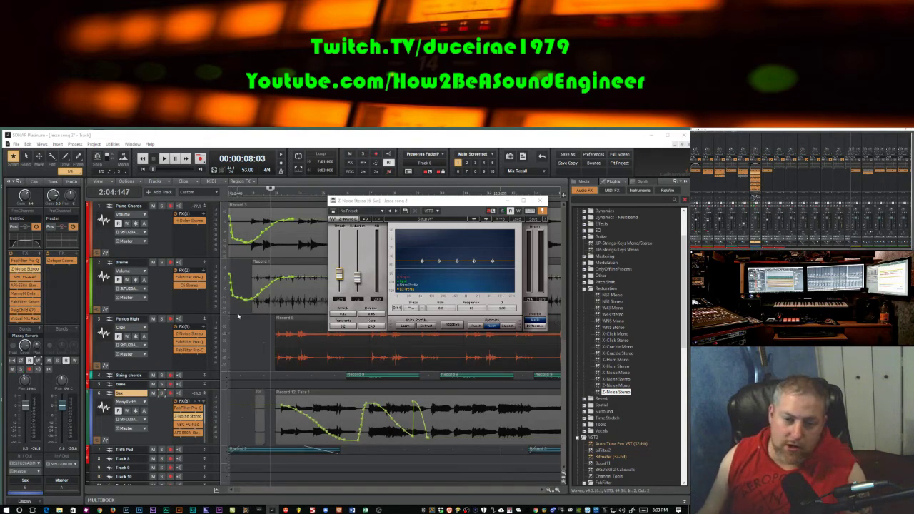
left_click(281, 391)
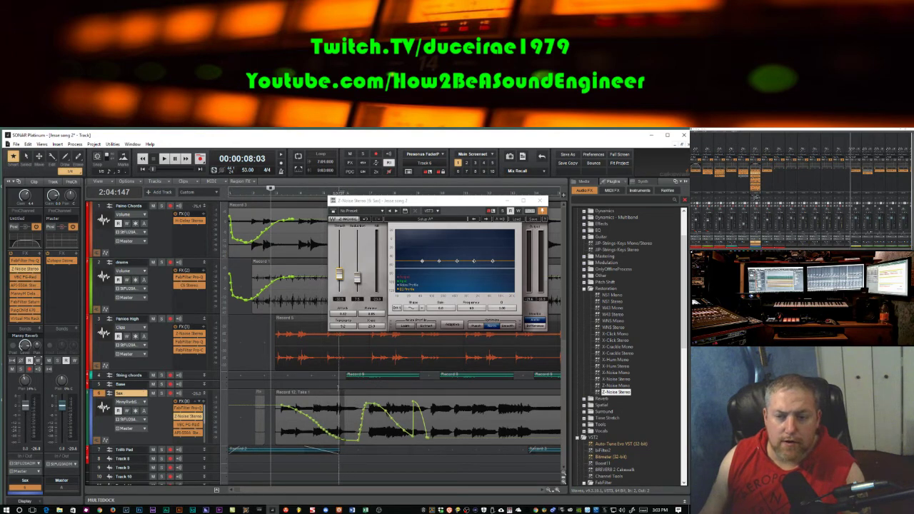
- Expand and collapse the Sax volume automation lane, then select the drums track
left_click(105, 441)
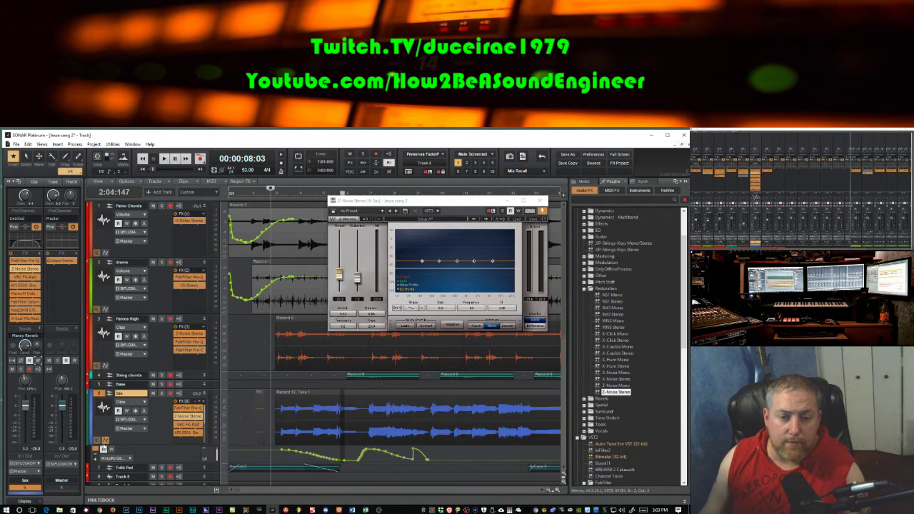
left_click(104, 441)
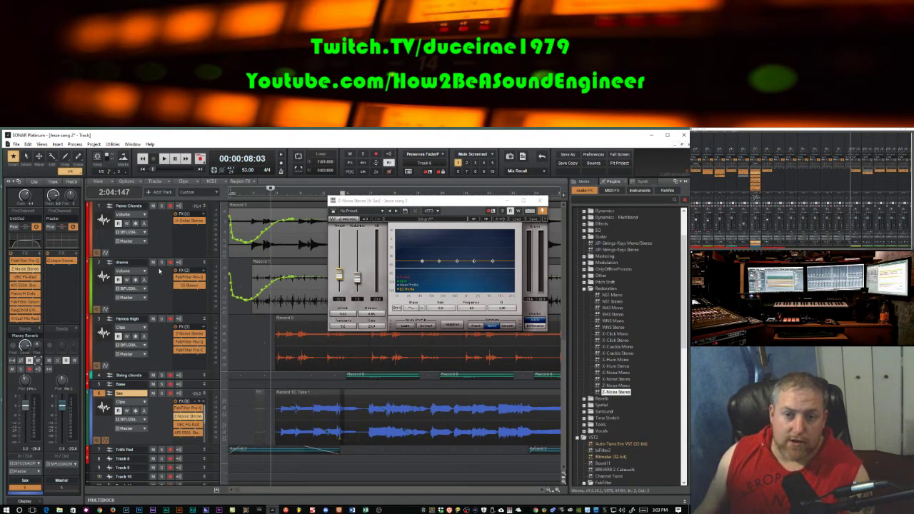
left_click(107, 309)
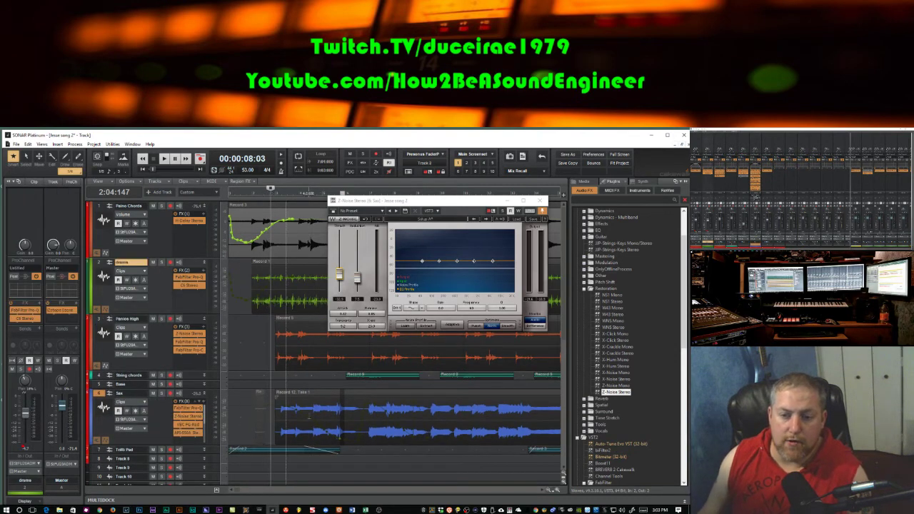
- Select the Sax clip Record 12, Take 1 and play the mix from 8 seconds
left_click(275, 404)
mouse_move(274, 403)
left_mouse_down()
mouse_move(300, 401)
mouse_move(269, 403)
left_mouse_up()
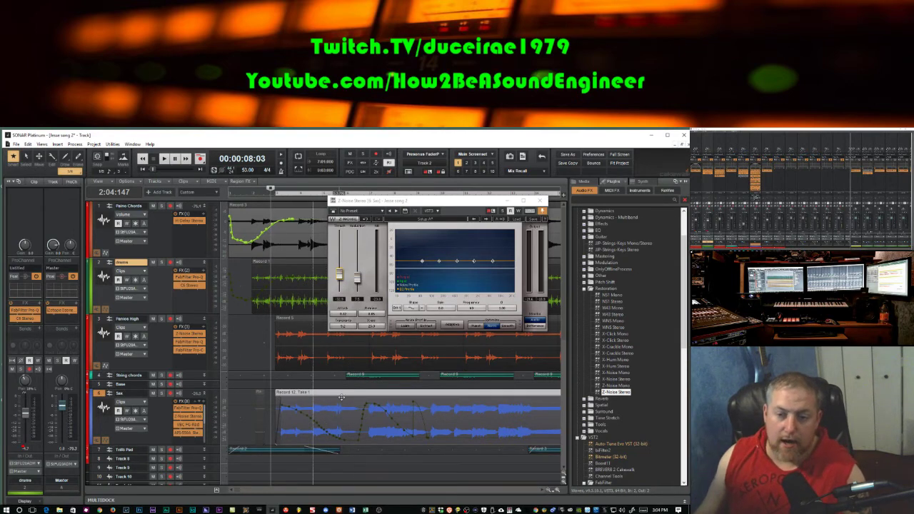
key("space")
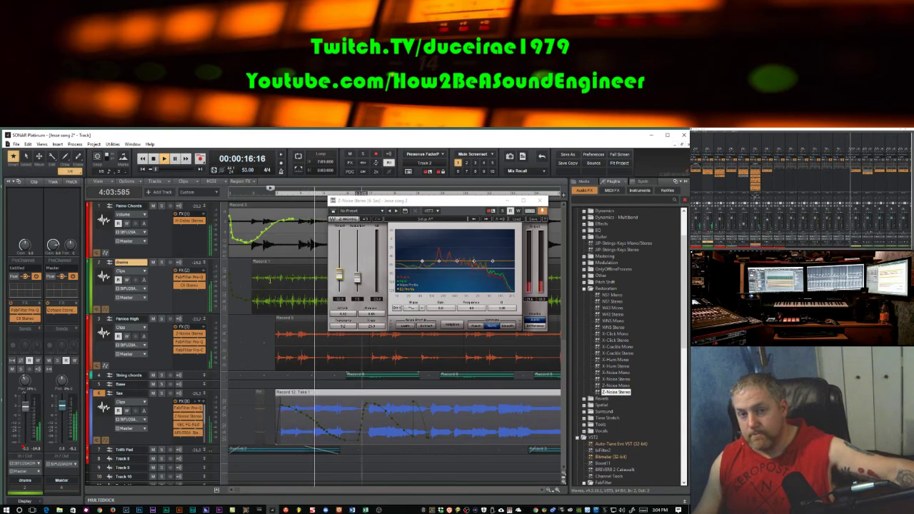
- Toggle the Piano Chords automation lane while listening, then stop playback back at 00:00:08:03
left_click(105, 253)
left_click(106, 253)
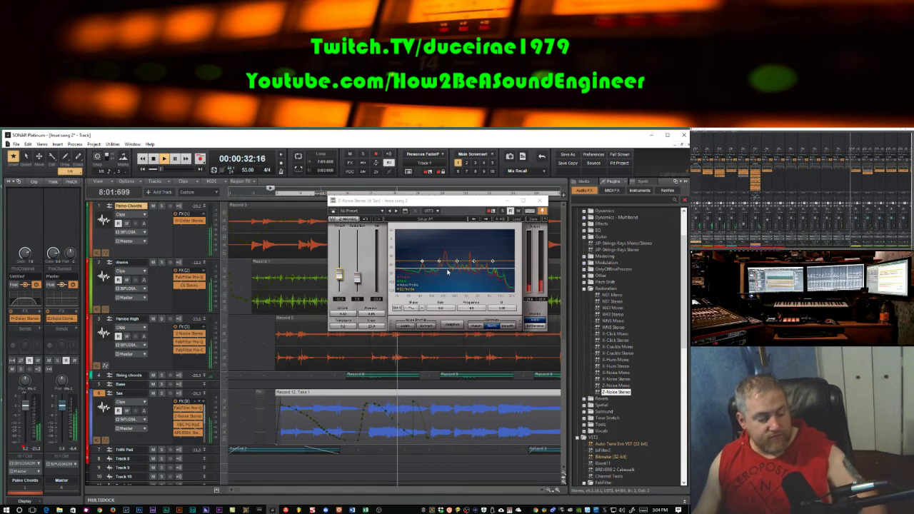
key("space")
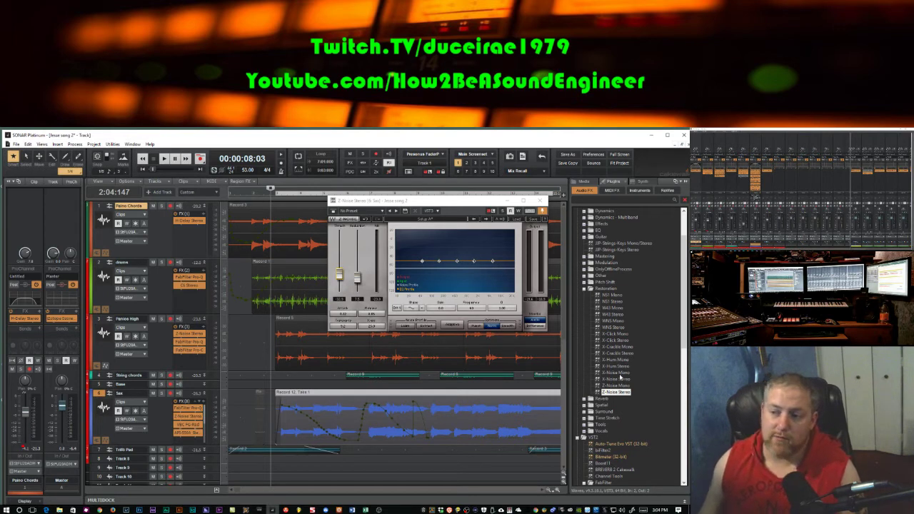
- Expand the Mastering folder in the Plugins browser to show iZotope Ozone 4 and RX 4 Denoiser
scroll(635, 375, "down", 8)
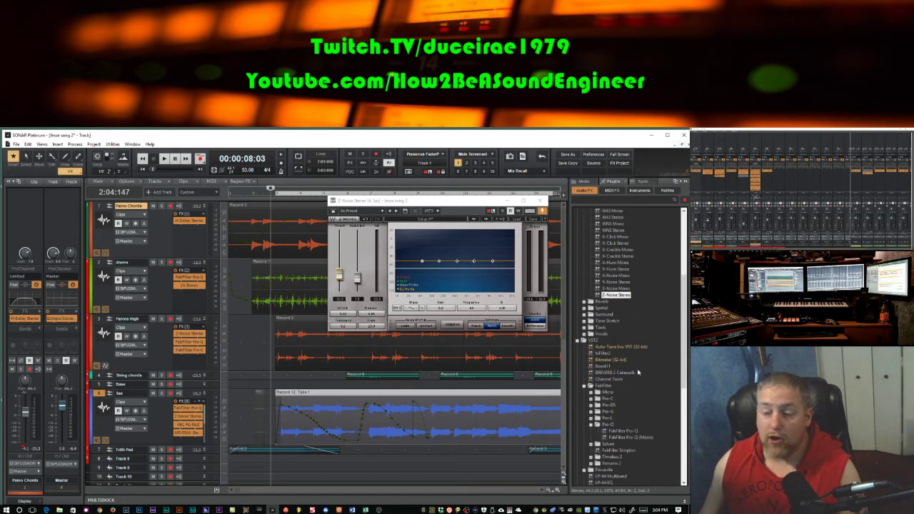
scroll(648, 373, "down", 3)
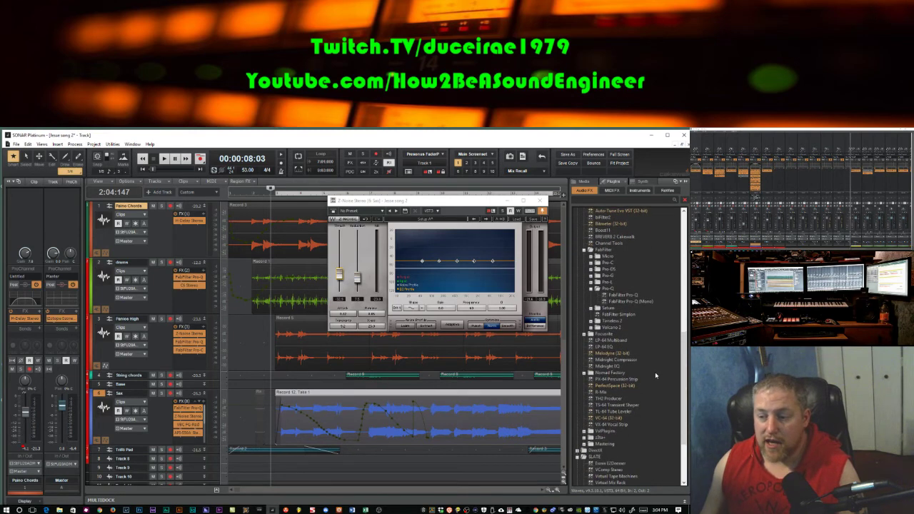
scroll(655, 376, "down", 4)
scroll(655, 374, "up", 3)
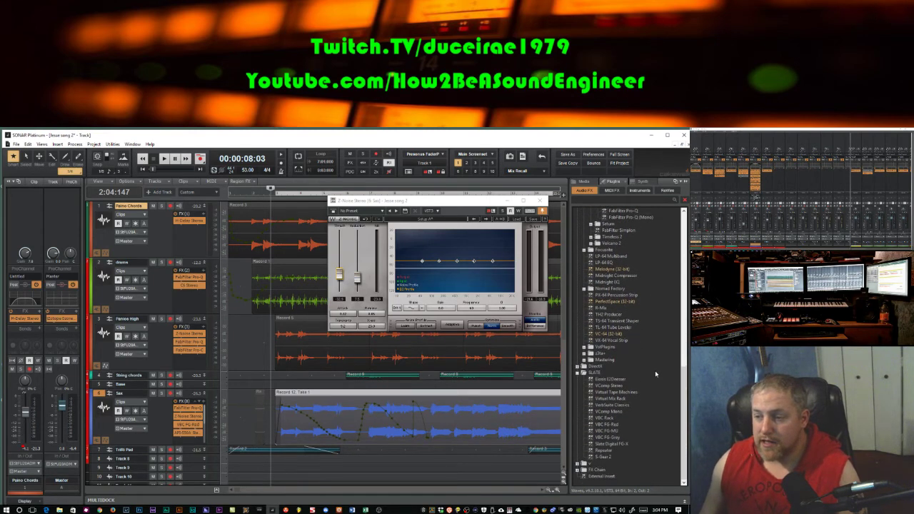
left_click(585, 417)
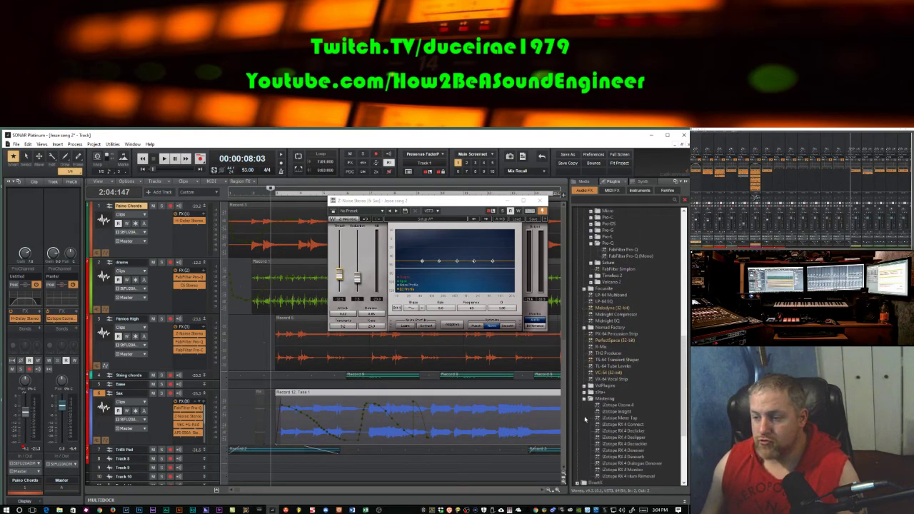